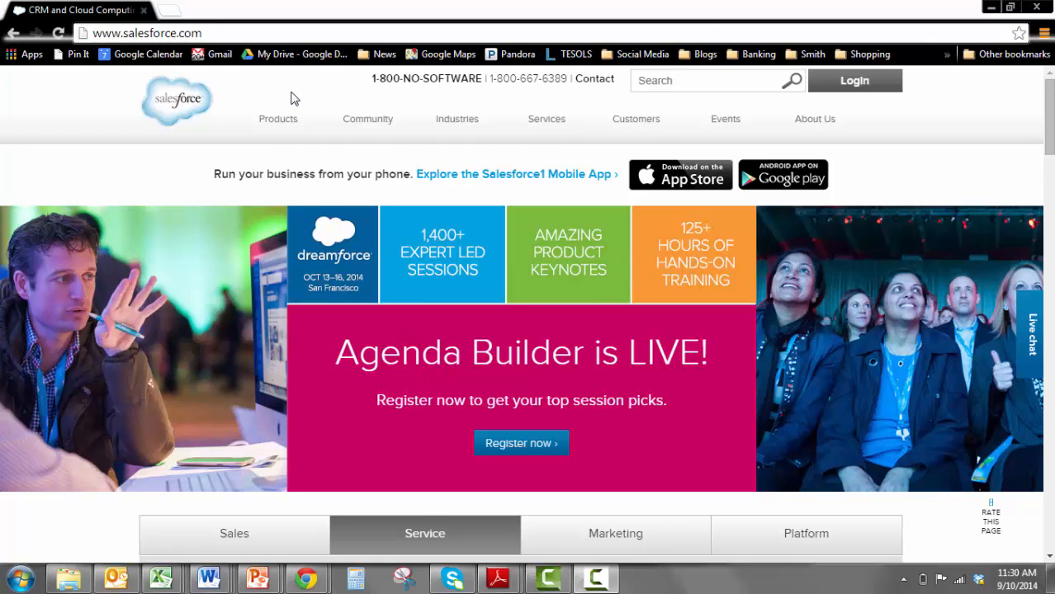
- Reload the salesforce.com home page and go to the Salesforce sign-in page
left_click(211, 33)
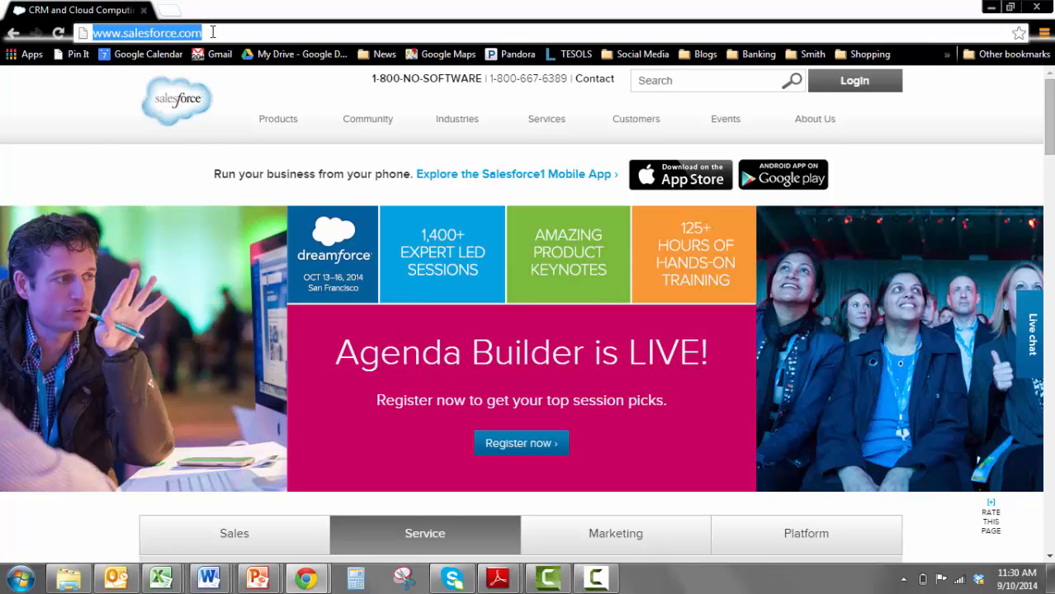
key("Return")
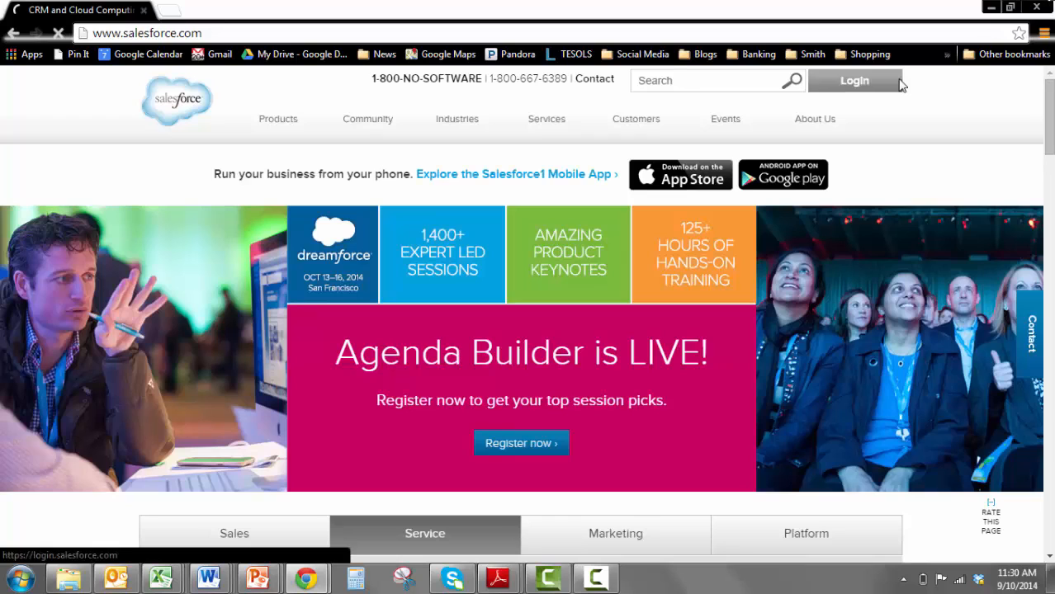
left_click(902, 84)
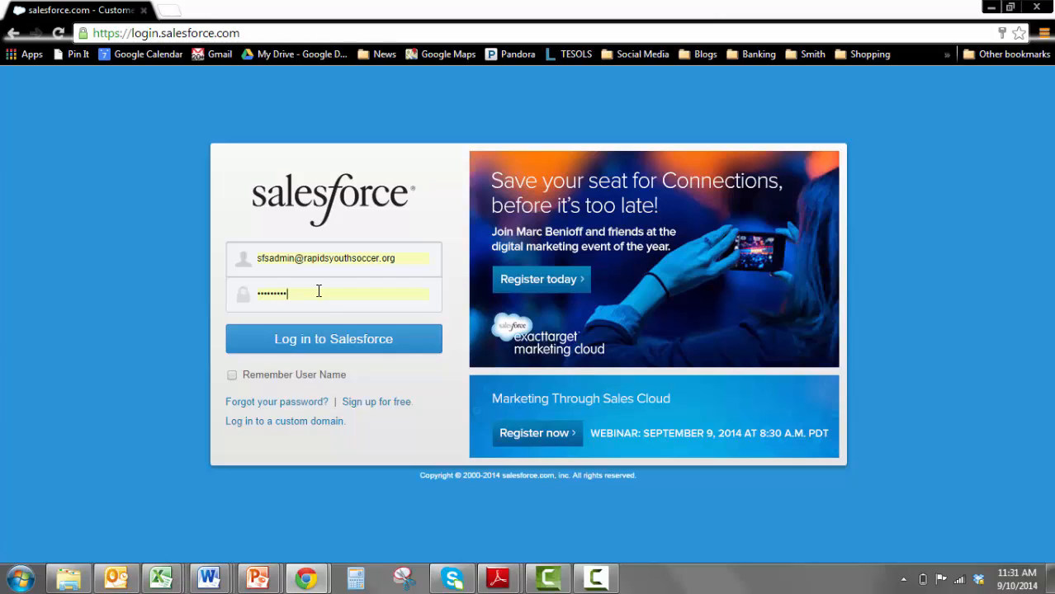
- Log in to the Soccer for Success org and show the recent Sites list
left_click(322, 349)
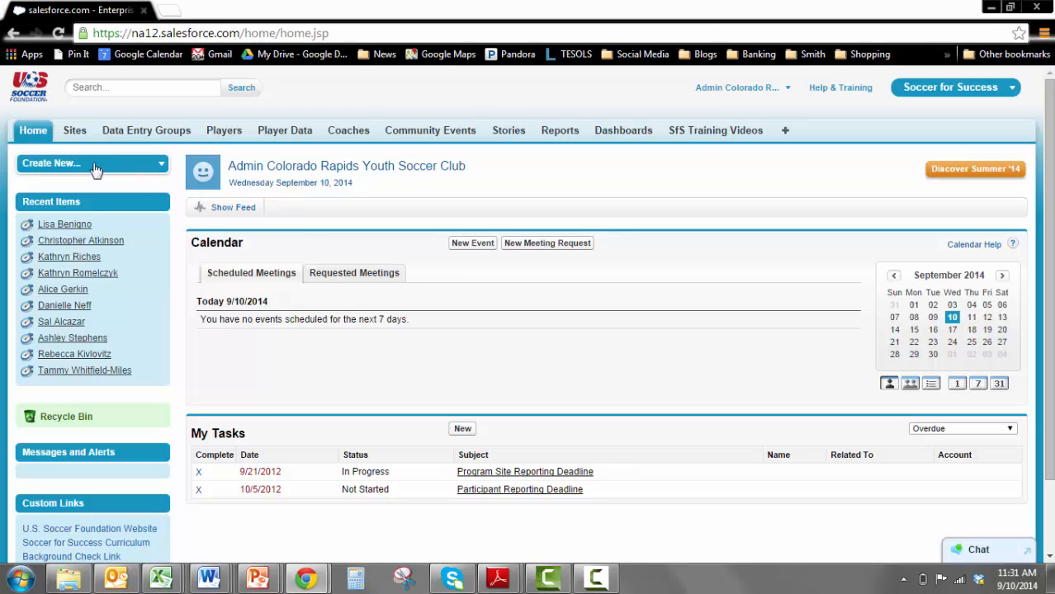
left_click(73, 134)
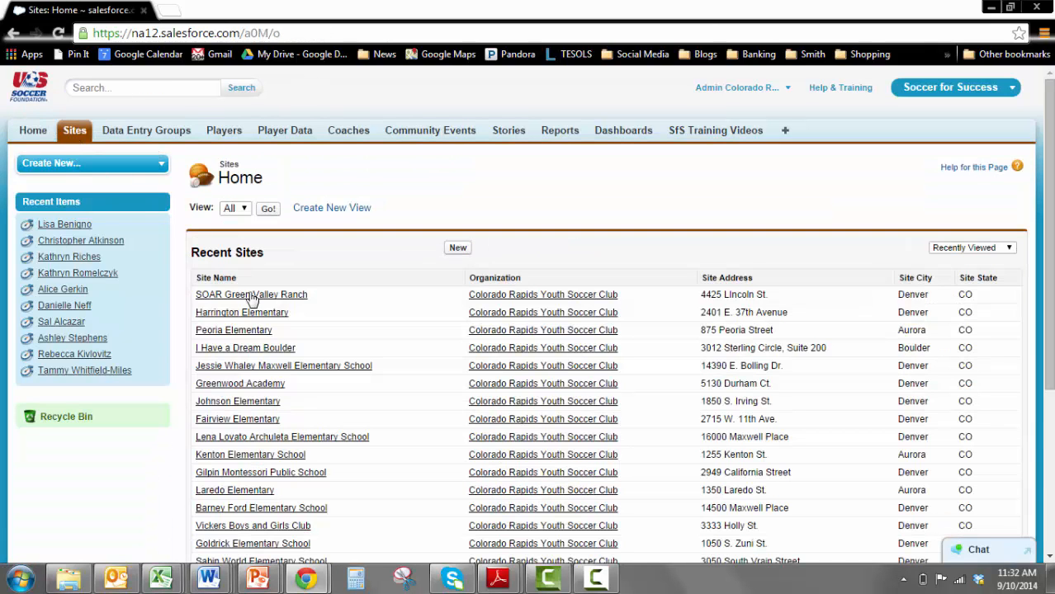
- Open SOAR Green Valley Ranch, then its 'GVR, 45B, spring 2014' data entry group
left_click(253, 299)
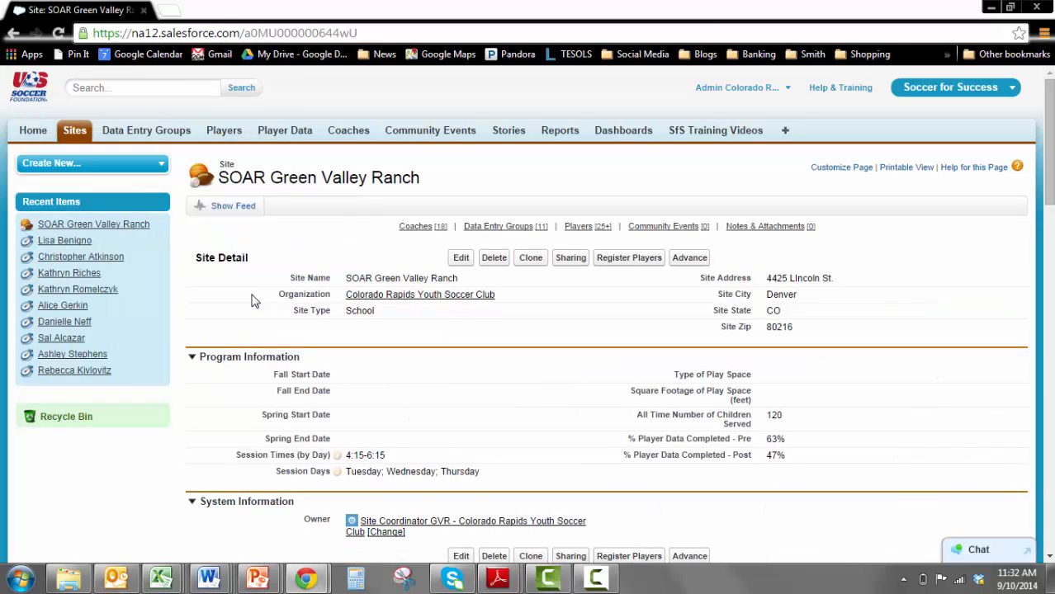
scroll(254, 302, "down", 1)
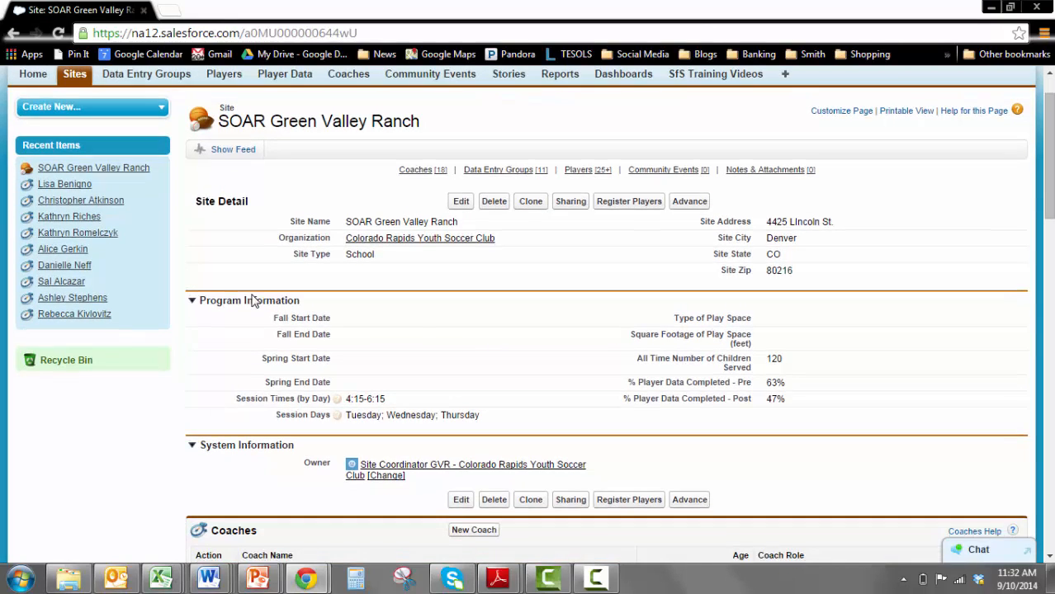
scroll(253, 302, "down", 10)
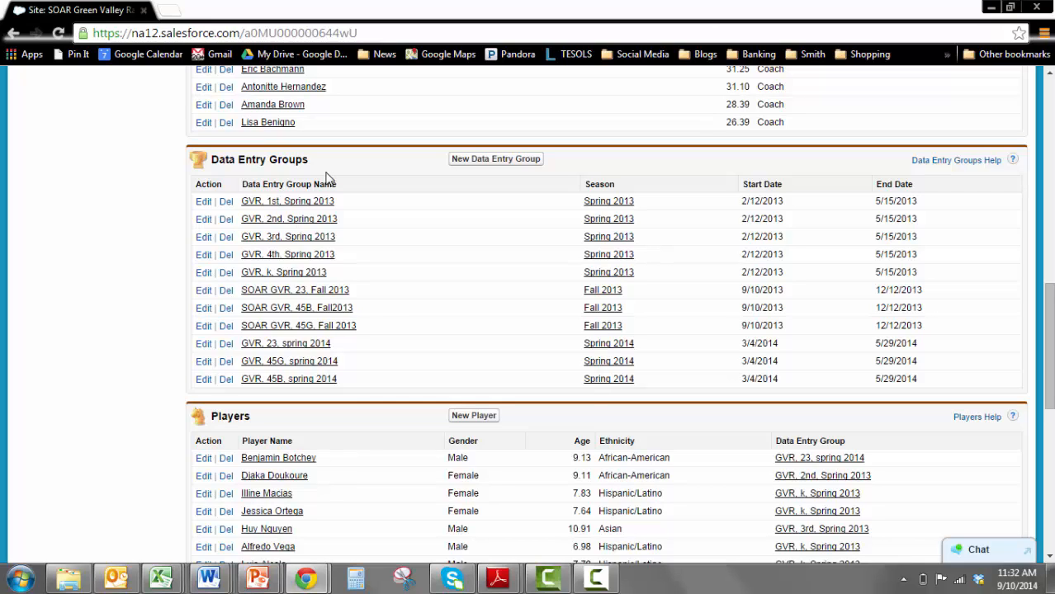
left_click(300, 384)
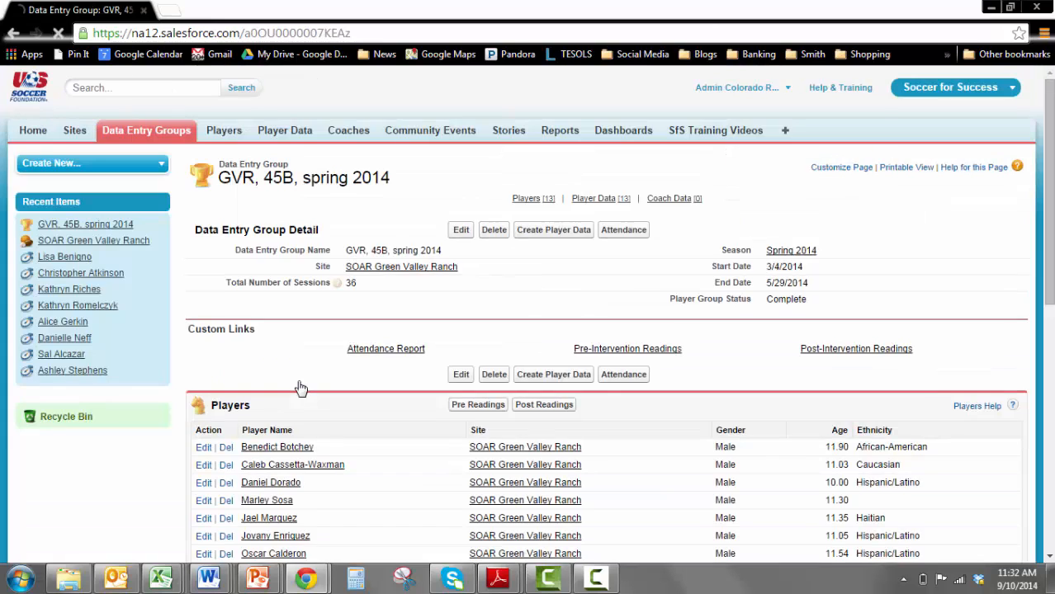
- Show the GVR, 45B, spring 2014 Attendance Data grid and dismiss the low-battery notice
left_click(565, 237)
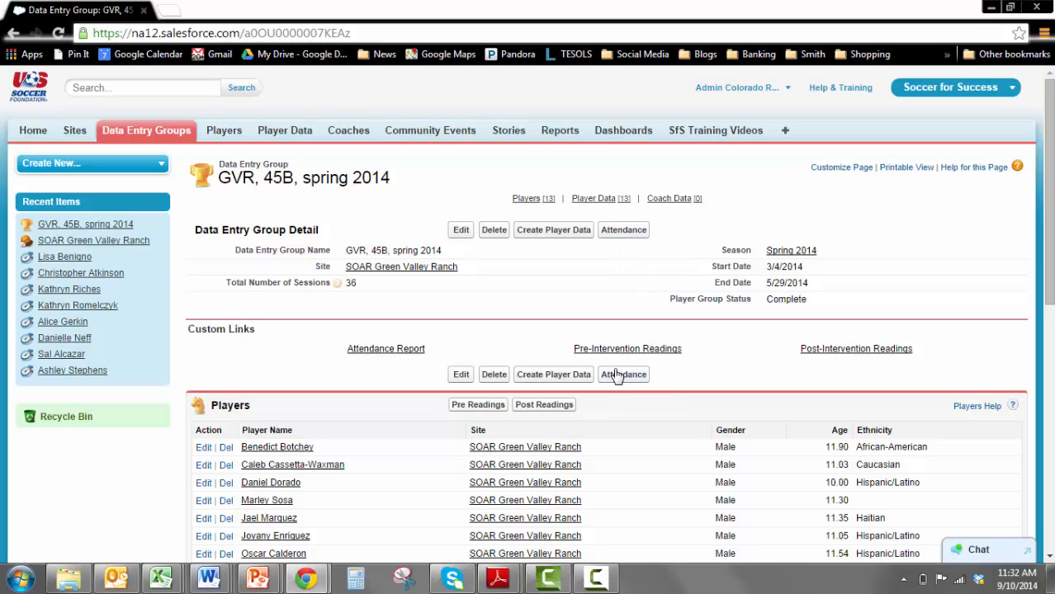
left_click(624, 233)
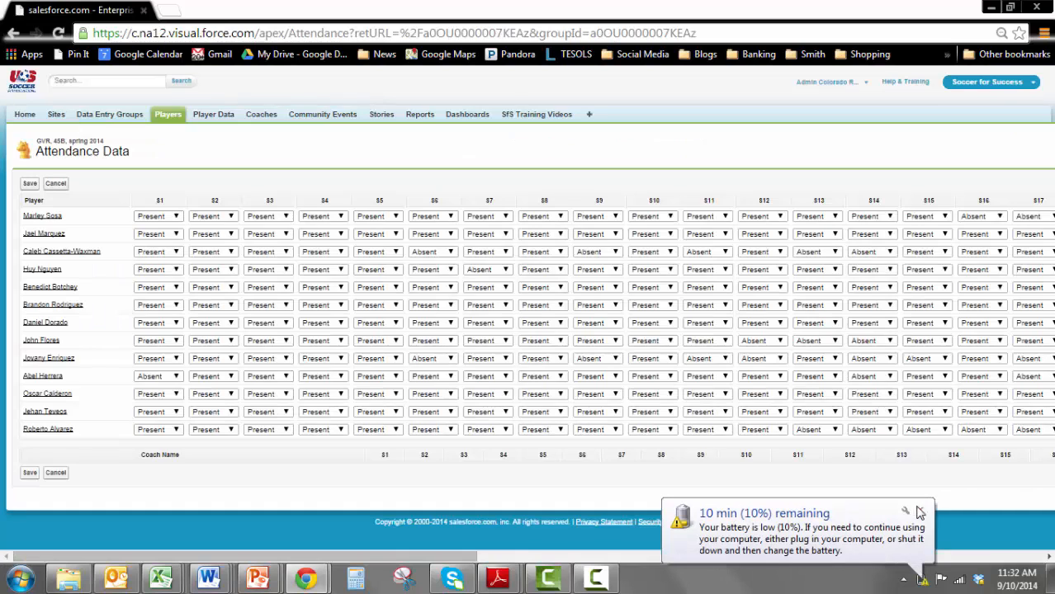
left_click(918, 510)
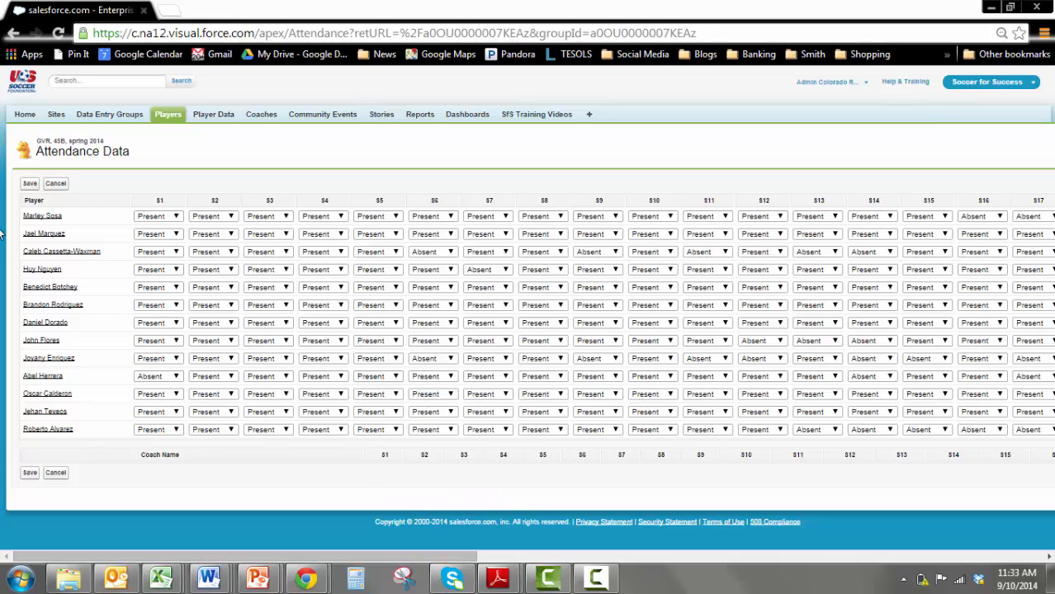
mouse_move(49, 221)
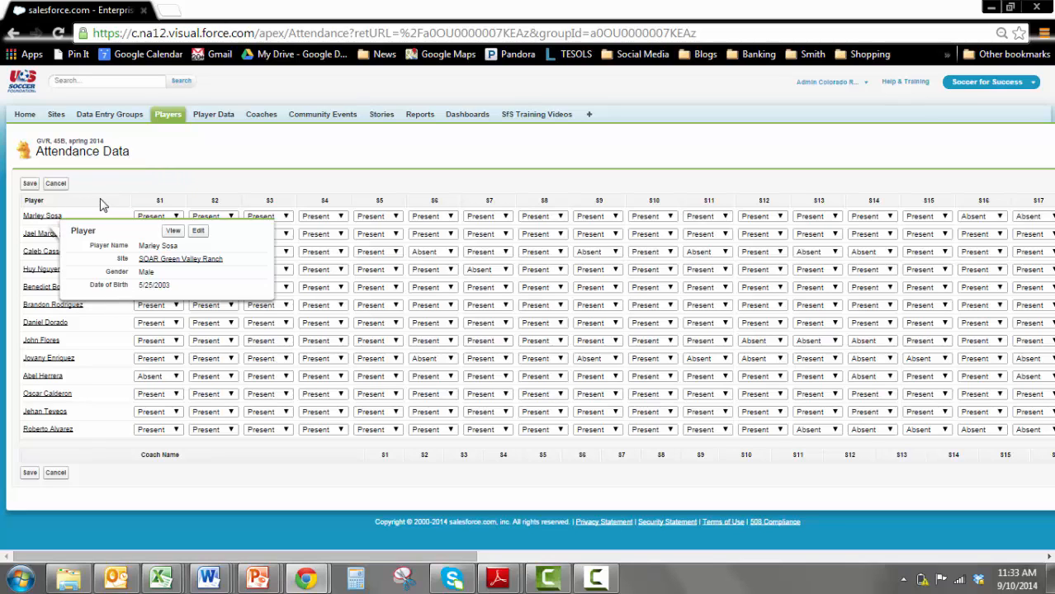
left_click(165, 216)
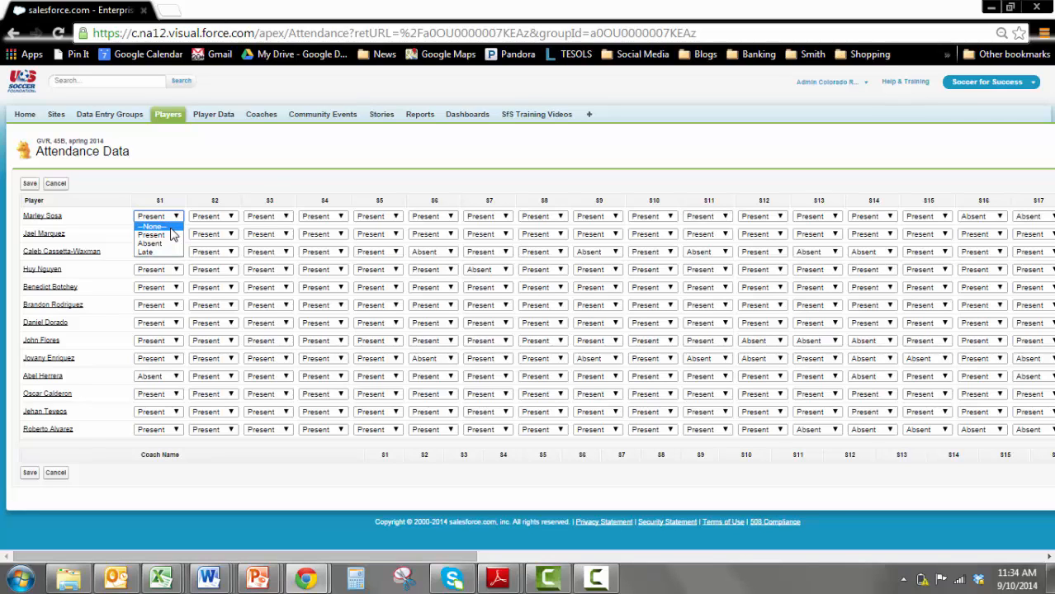
left_click(347, 147)
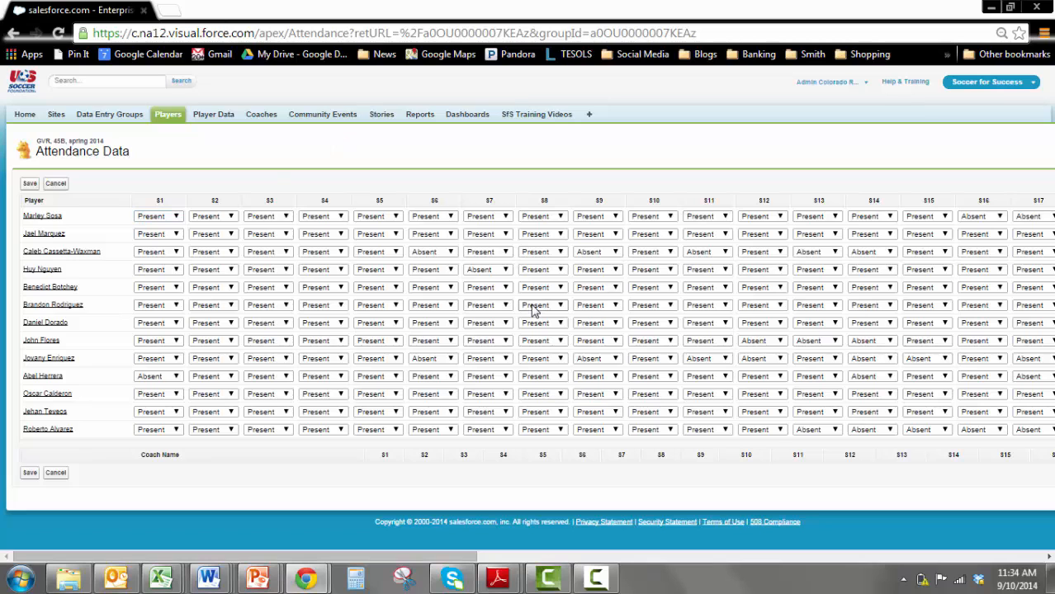
scroll(532, 309, "right", 2)
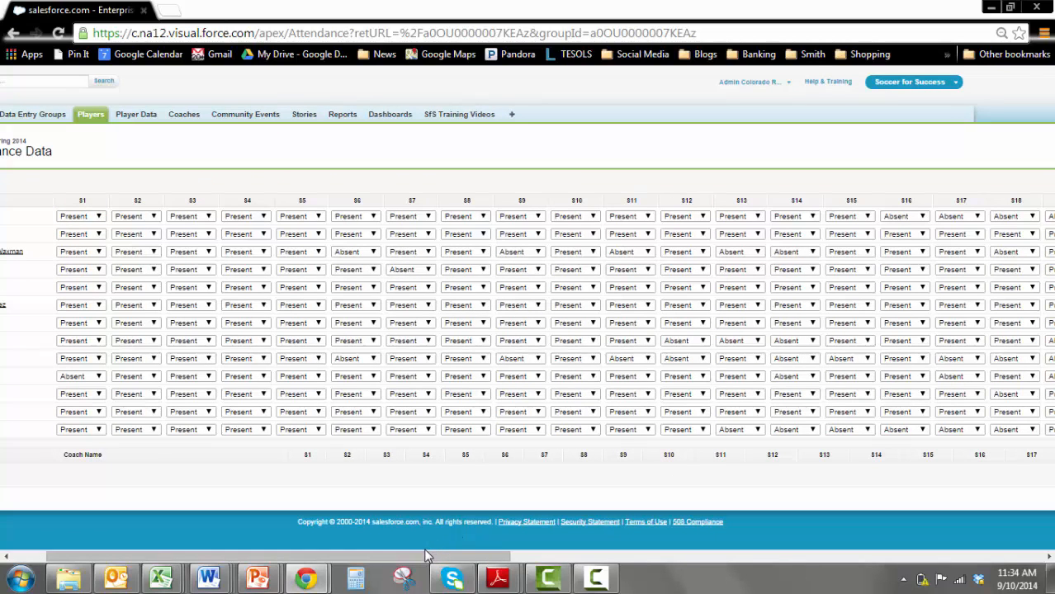
left_click_drag(431, 556, 570, 571)
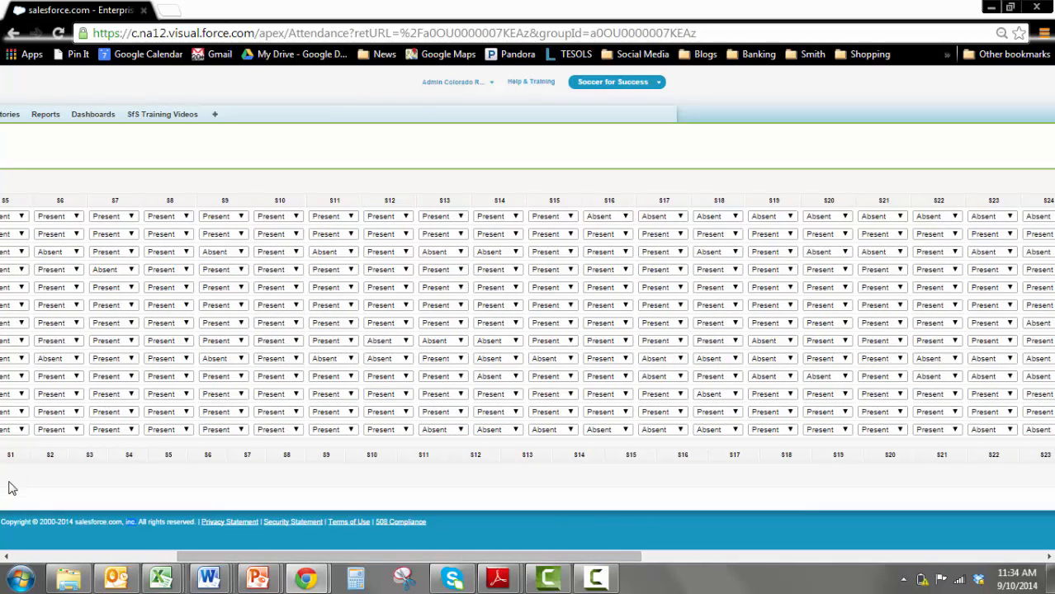
- Load salesforce.com in a new browser window and go to the login page
key("ctrl+n")
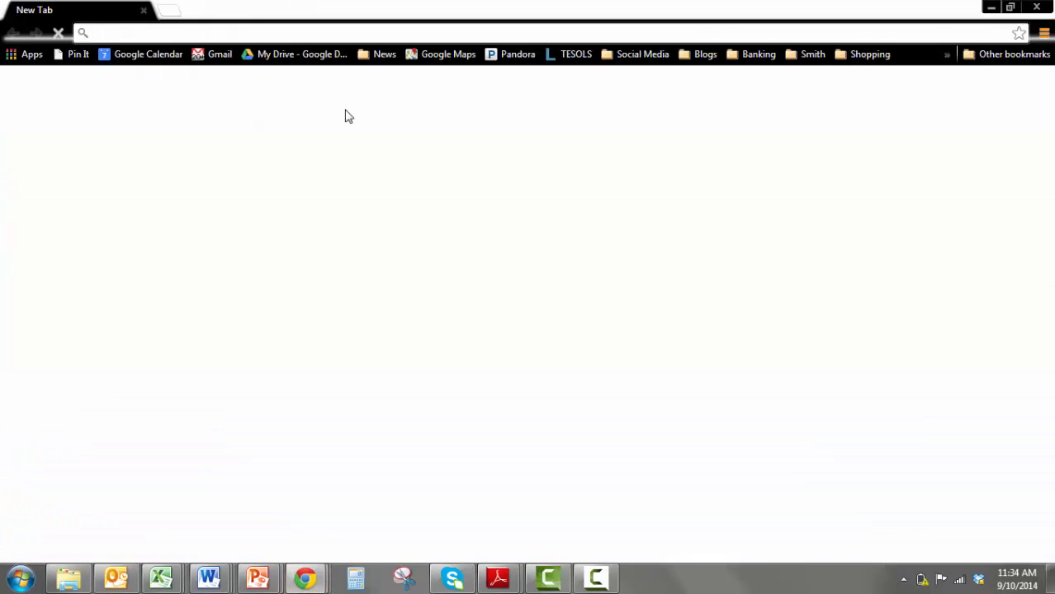
type("sales")
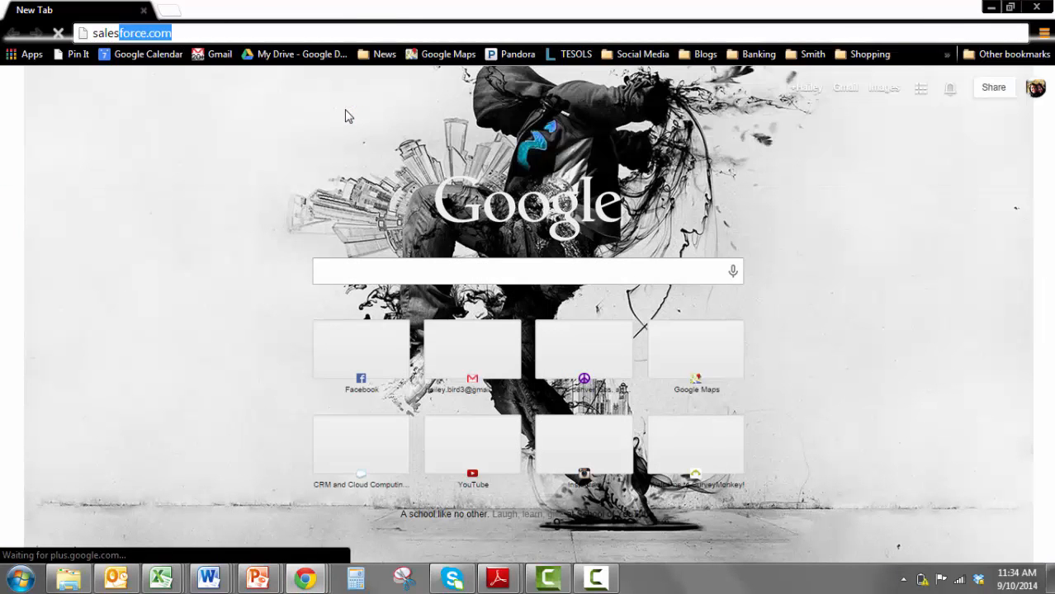
key("Return")
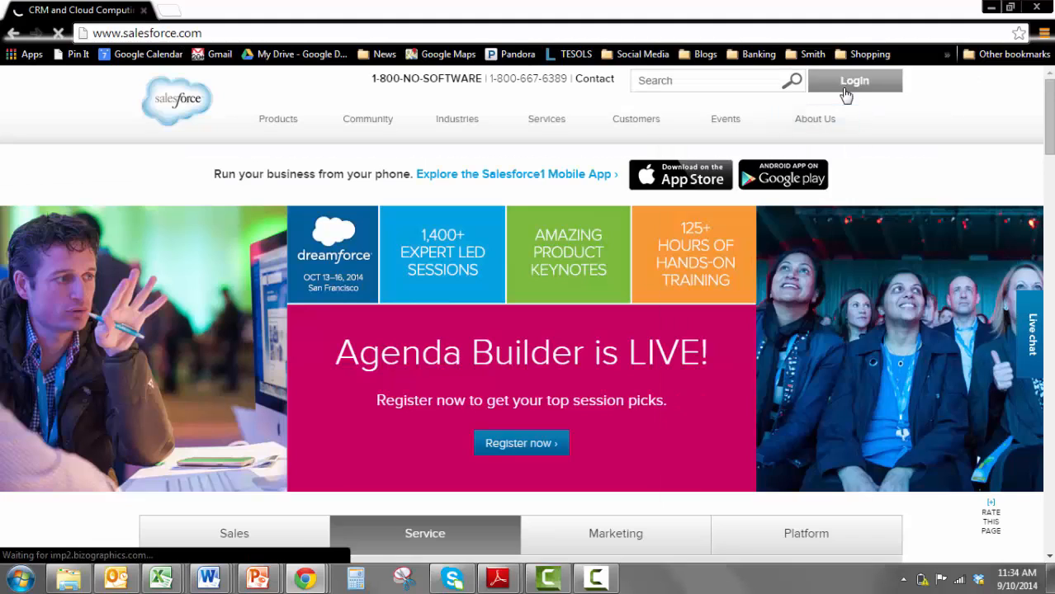
left_click(848, 91)
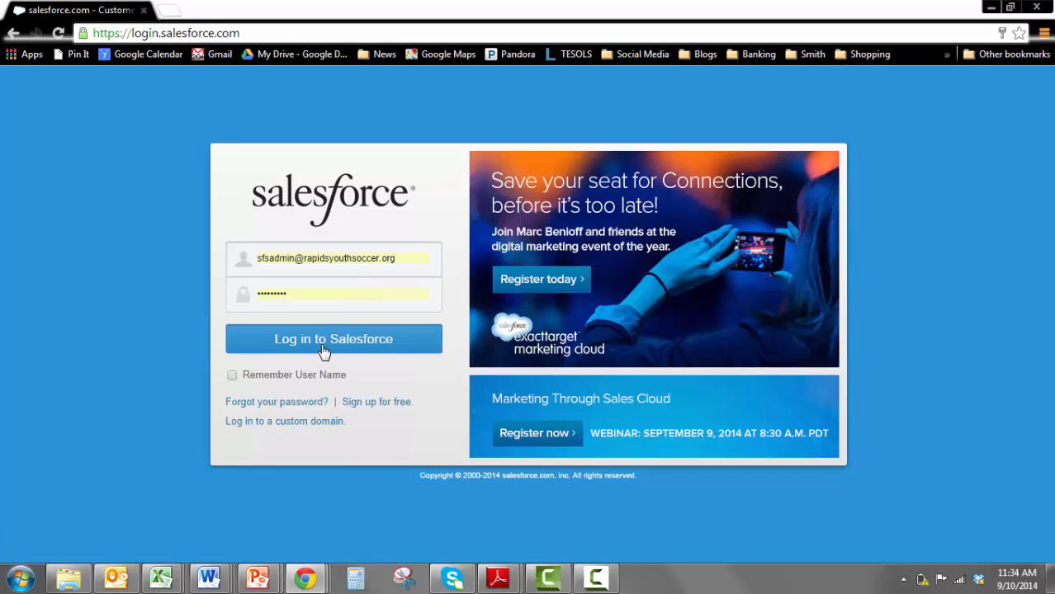
- Log in and open the GVR, 45B, spring 2014 attendance grid from Recent Items
left_click(324, 351)
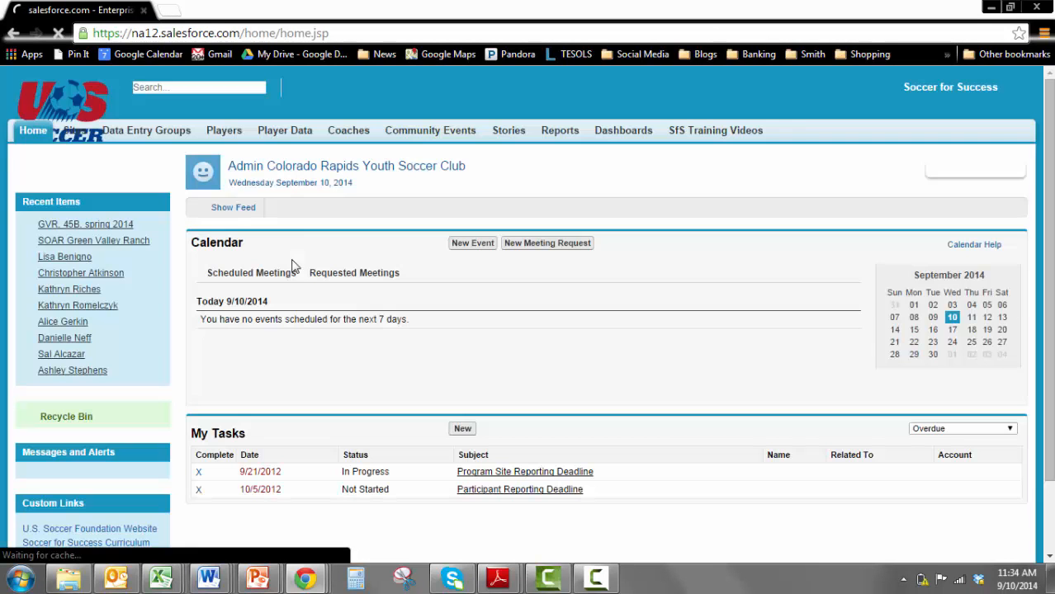
left_click(80, 226)
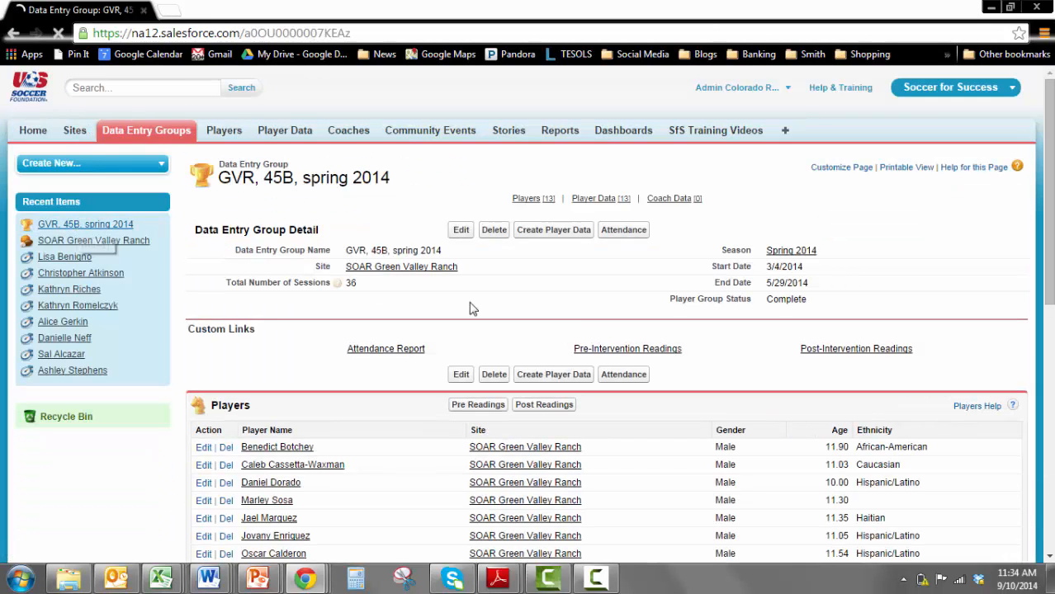
left_click(620, 382)
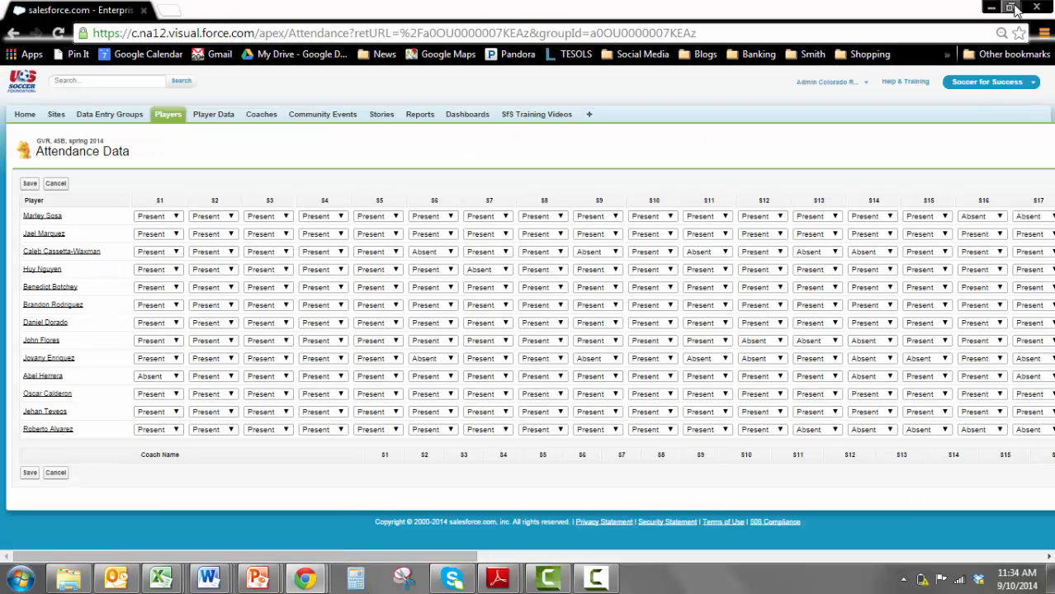
- Restore both browser windows from full screen and bring the attendance window to the front
left_click(1011, 7)
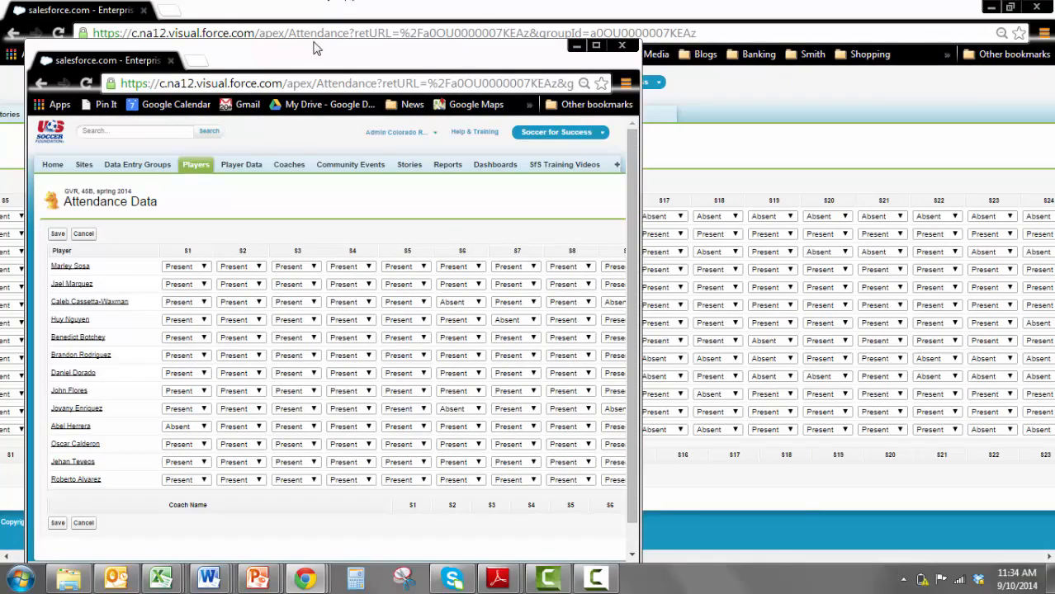
left_click_drag(299, 48, 413, 34)
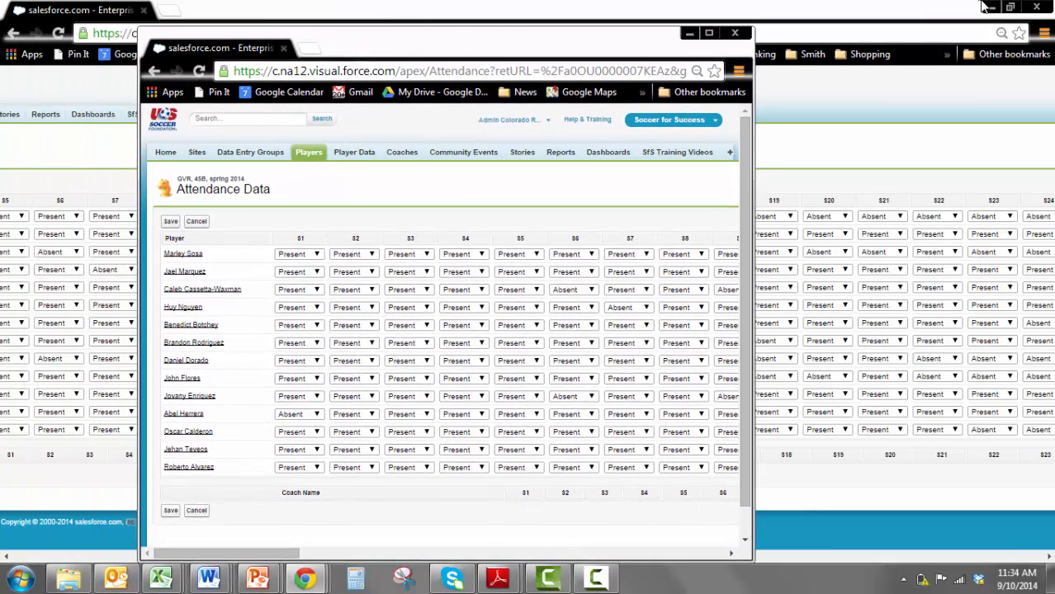
left_click(1011, 7)
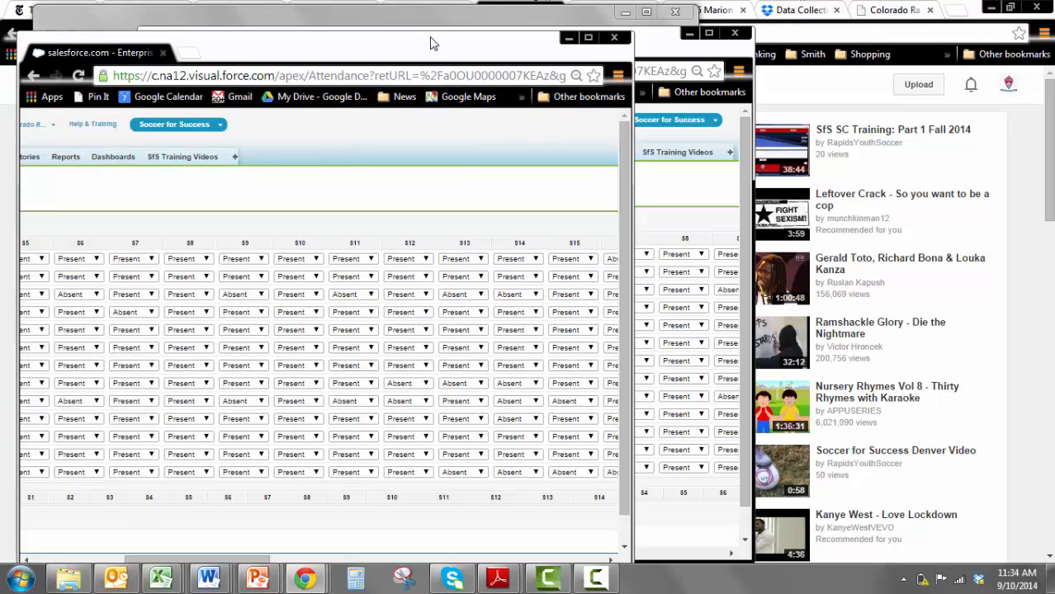
left_click_drag(428, 48, 414, 18)
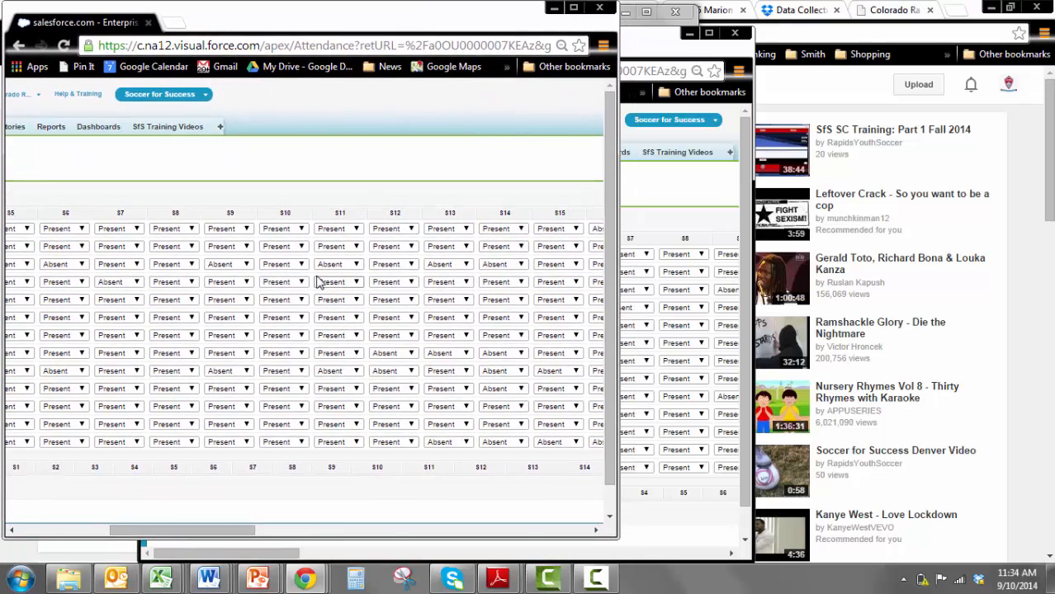
left_click_drag(206, 532, 79, 552)
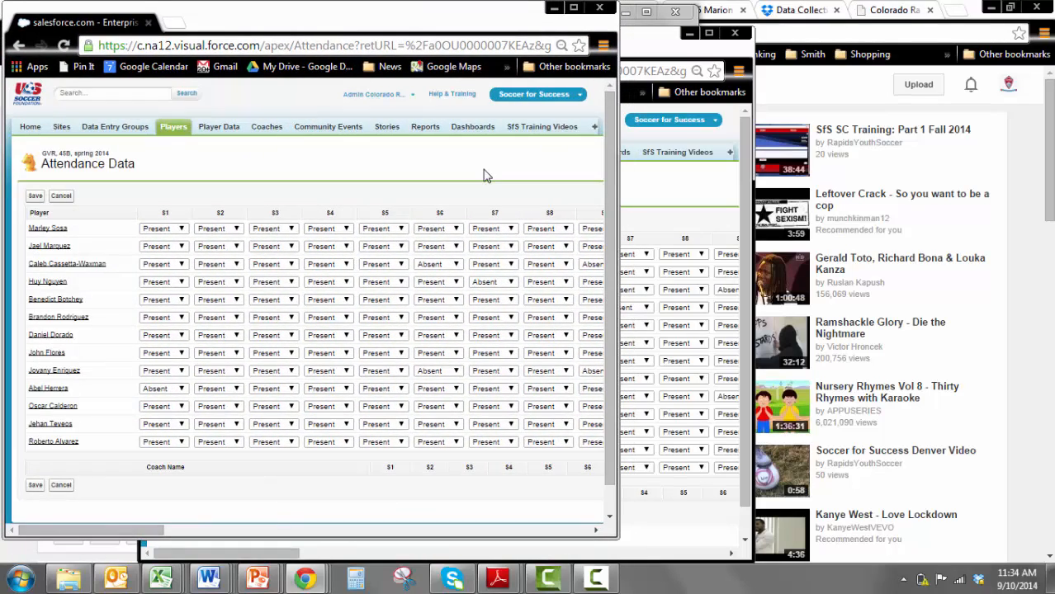
left_click_drag(654, 51, 612, 24)
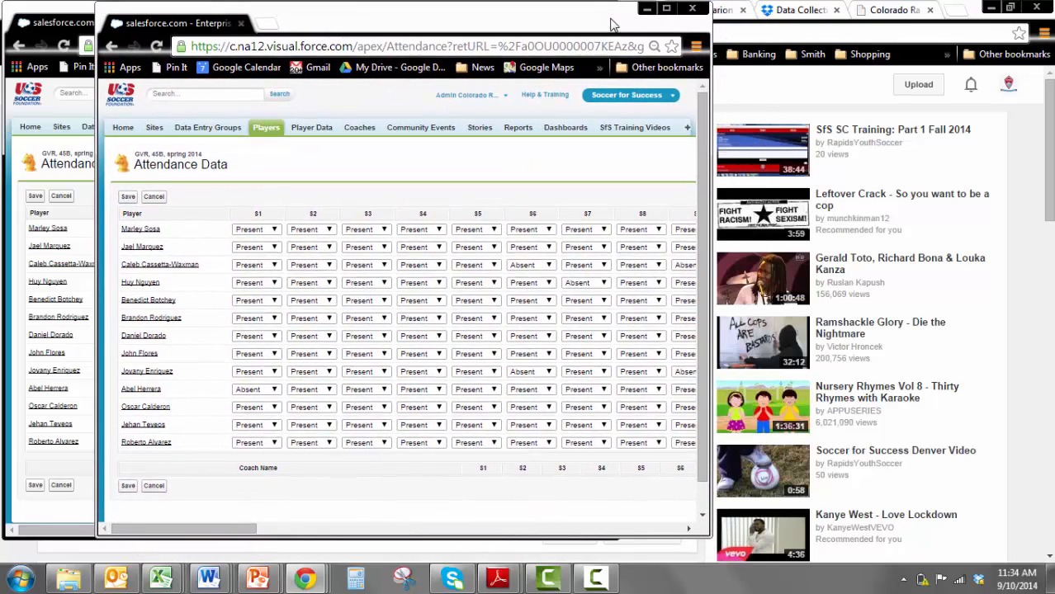
- Scroll the attendance grid across sessions from S1 and back, then save it
right_click(410, 236)
left_click(202, 529)
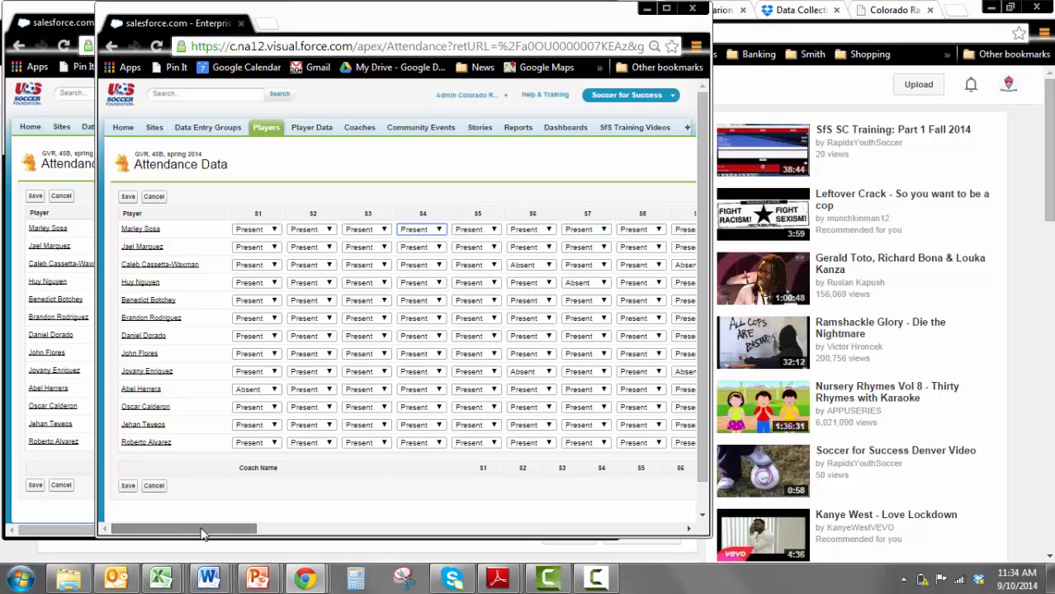
left_click_drag(202, 529, 393, 512)
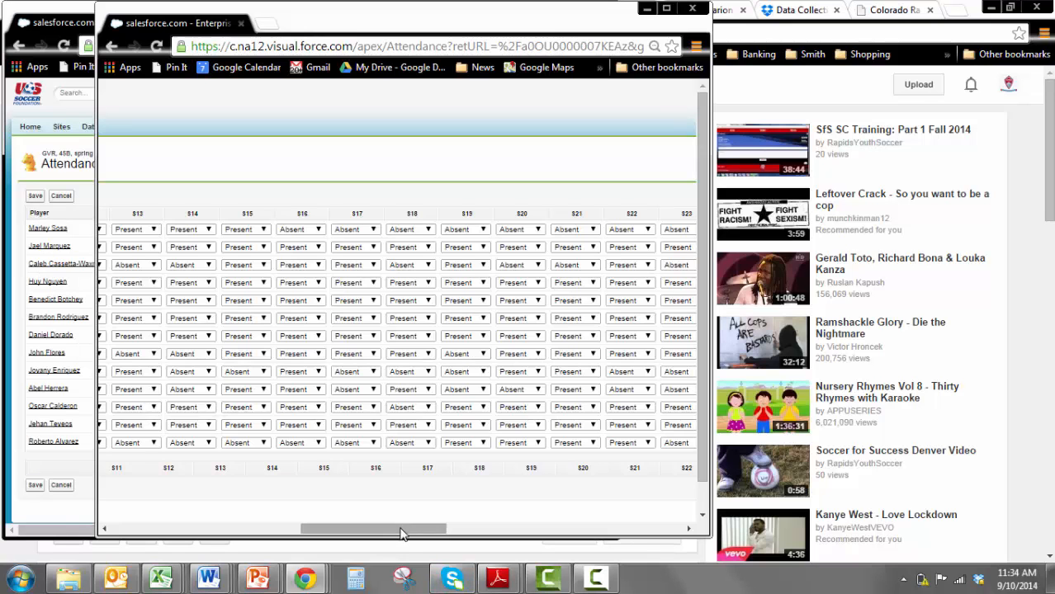
left_click_drag(401, 529, 211, 527)
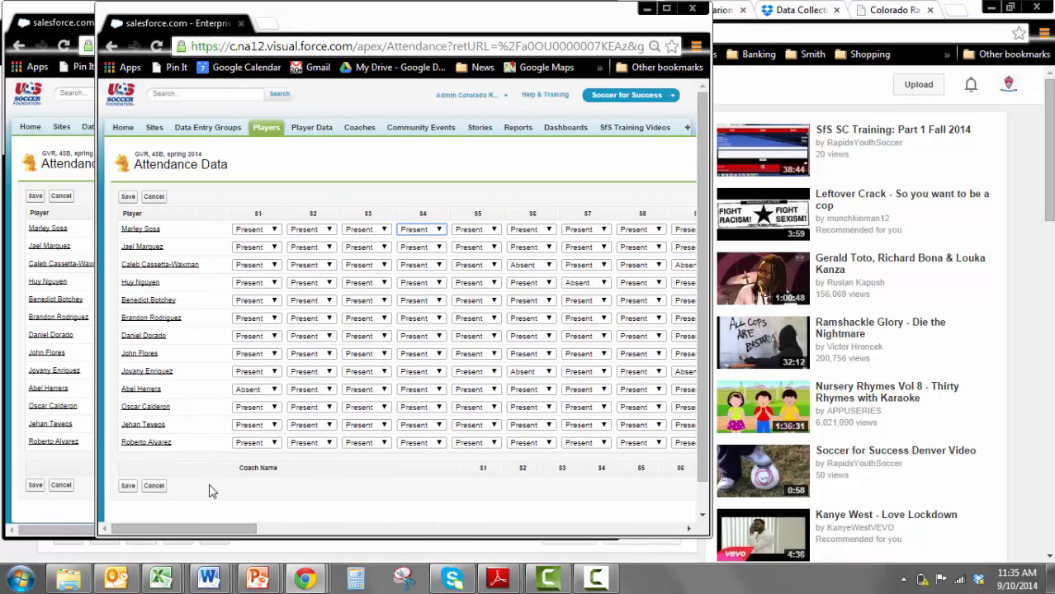
left_click(128, 486)
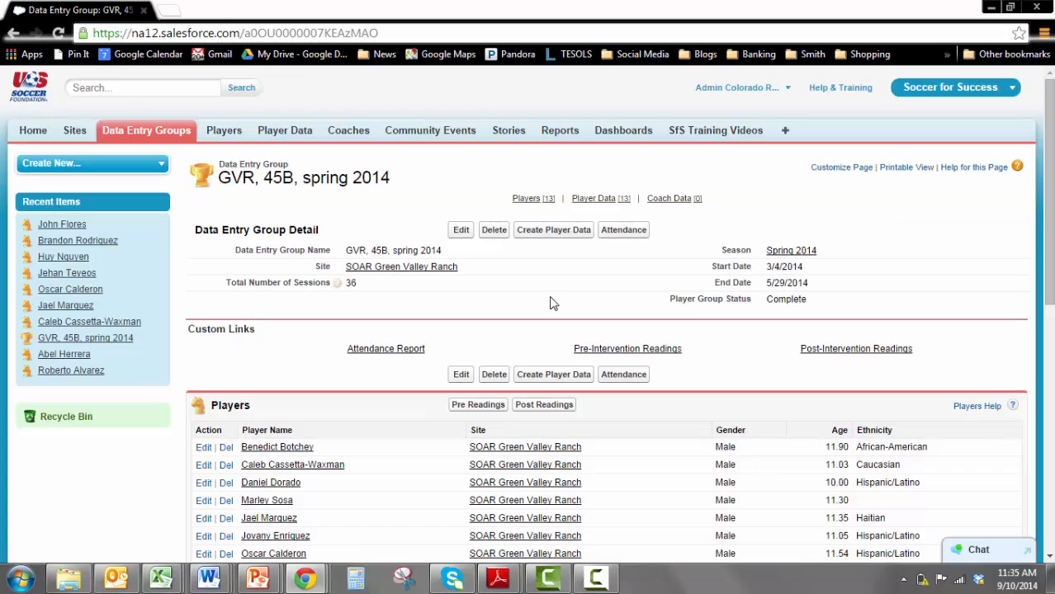
- Scroll through the 13 Players, 13 Player Data records with BMI, and empty Coach Data, then back up
scroll(551, 303, "down", 2)
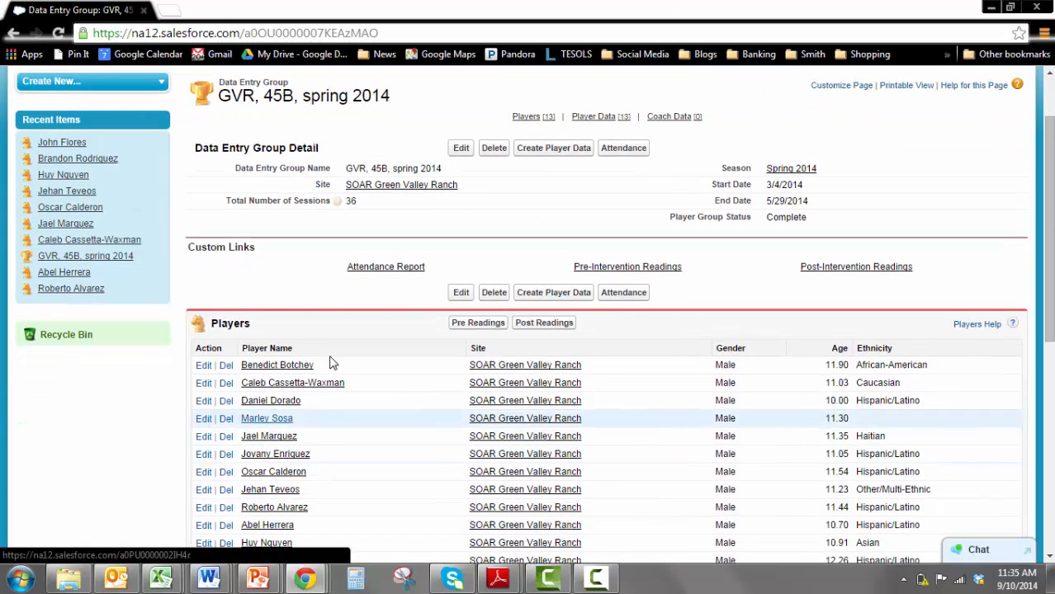
scroll(368, 388, "down", 3)
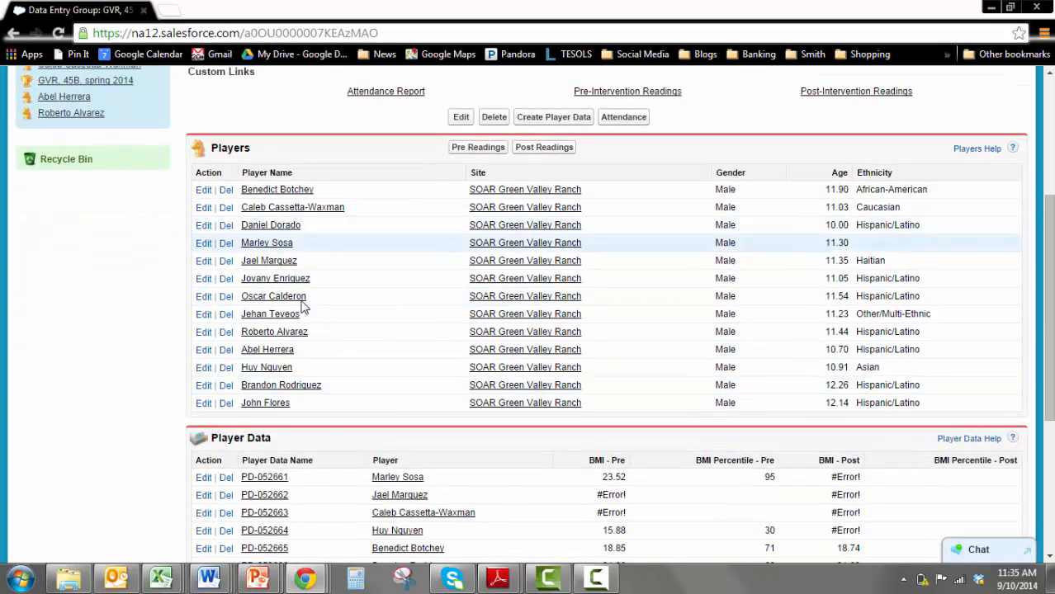
scroll(479, 524, "down", 5)
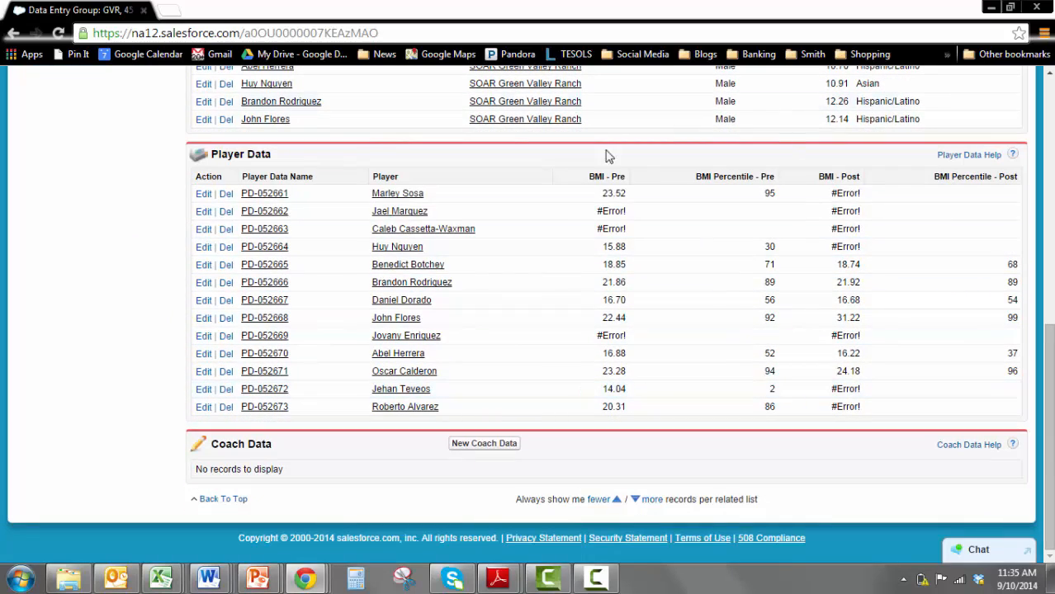
scroll(621, 315, "up", 10)
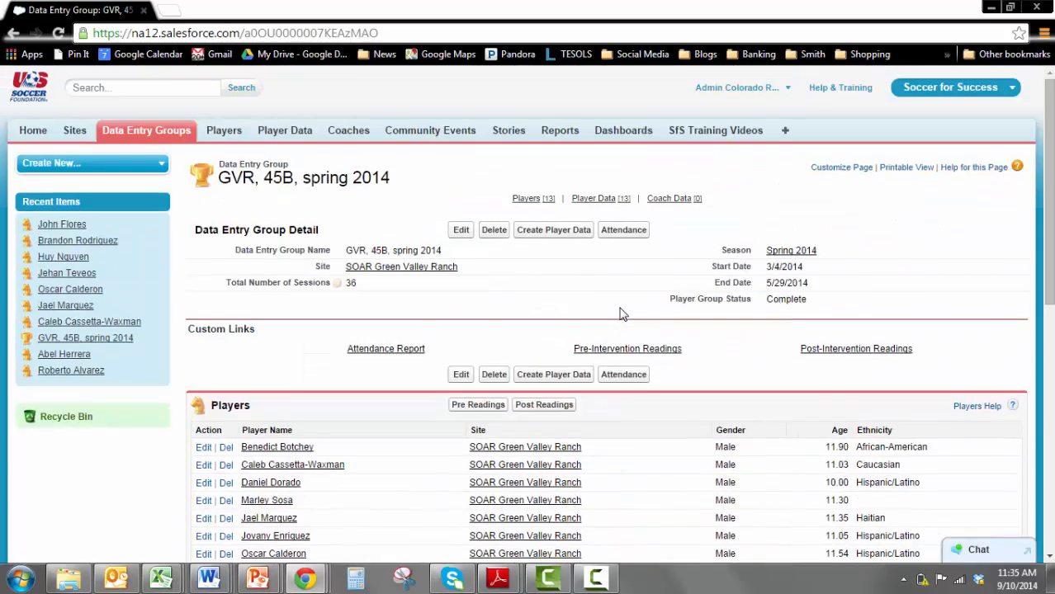